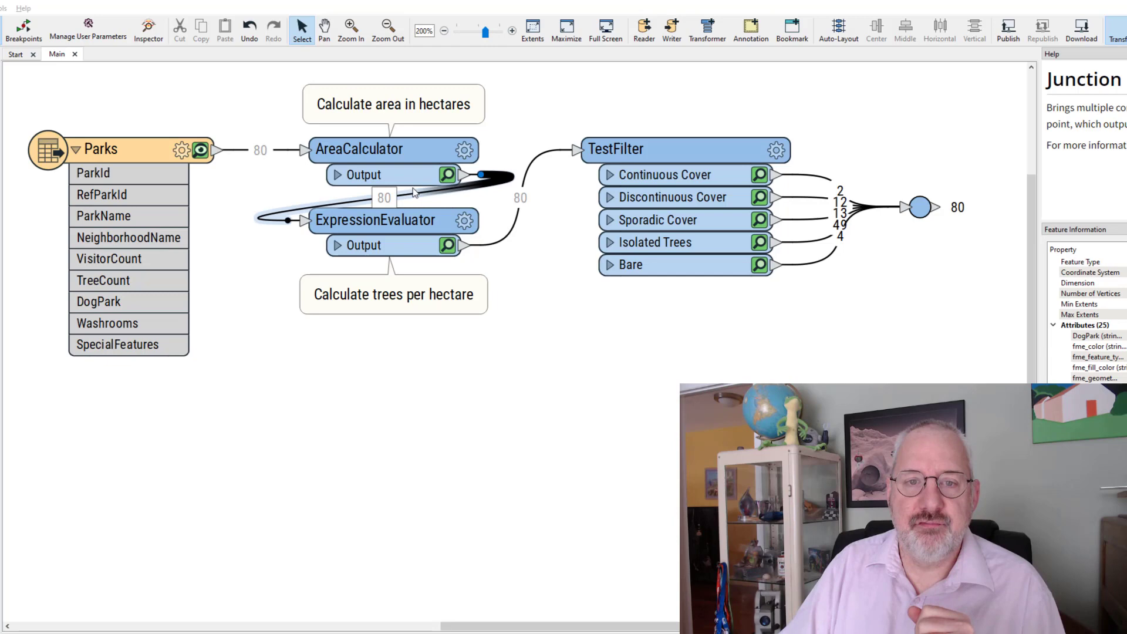
- Check the AreaCalculator's Plane Area, .0001 multiplier and Hectares settings, then close it unchanged
double_click(463, 173)
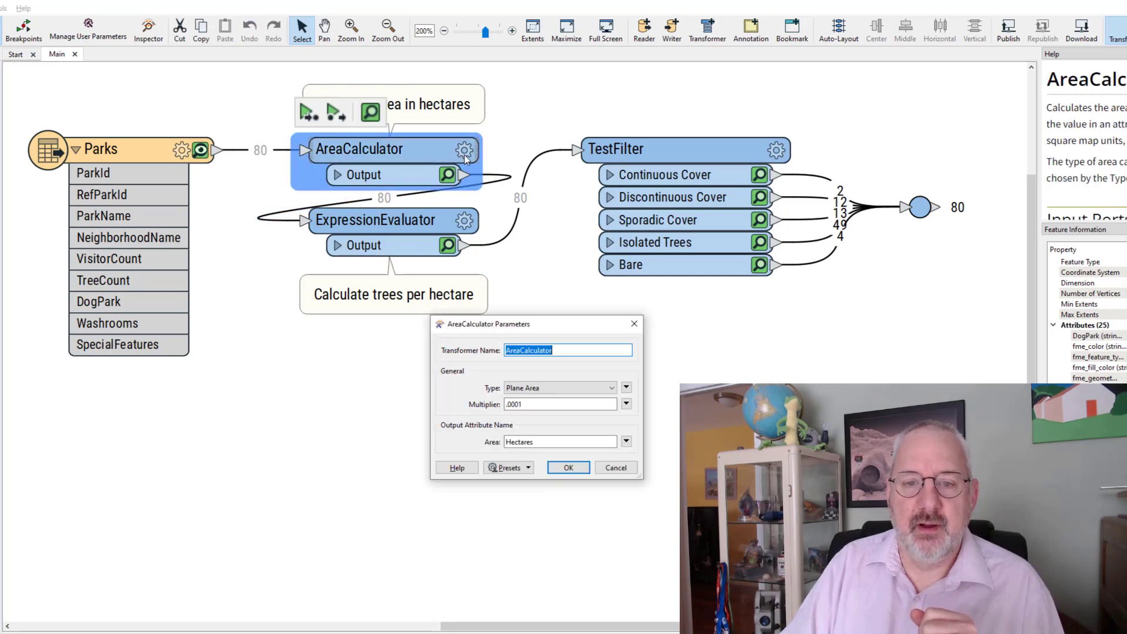
left_click(541, 405)
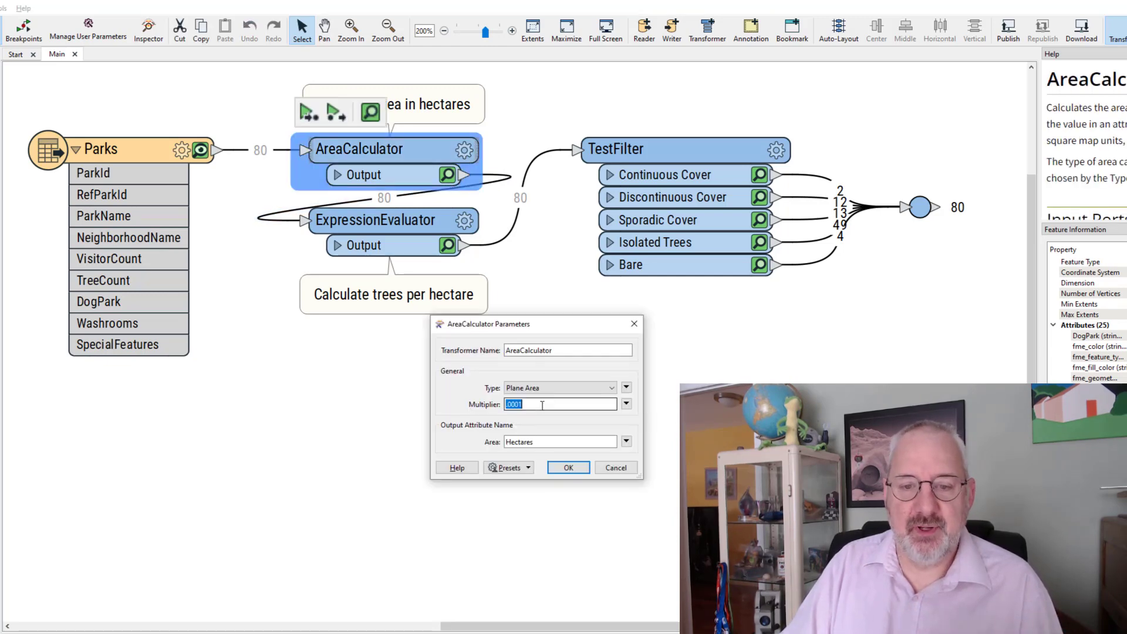
left_click(558, 467)
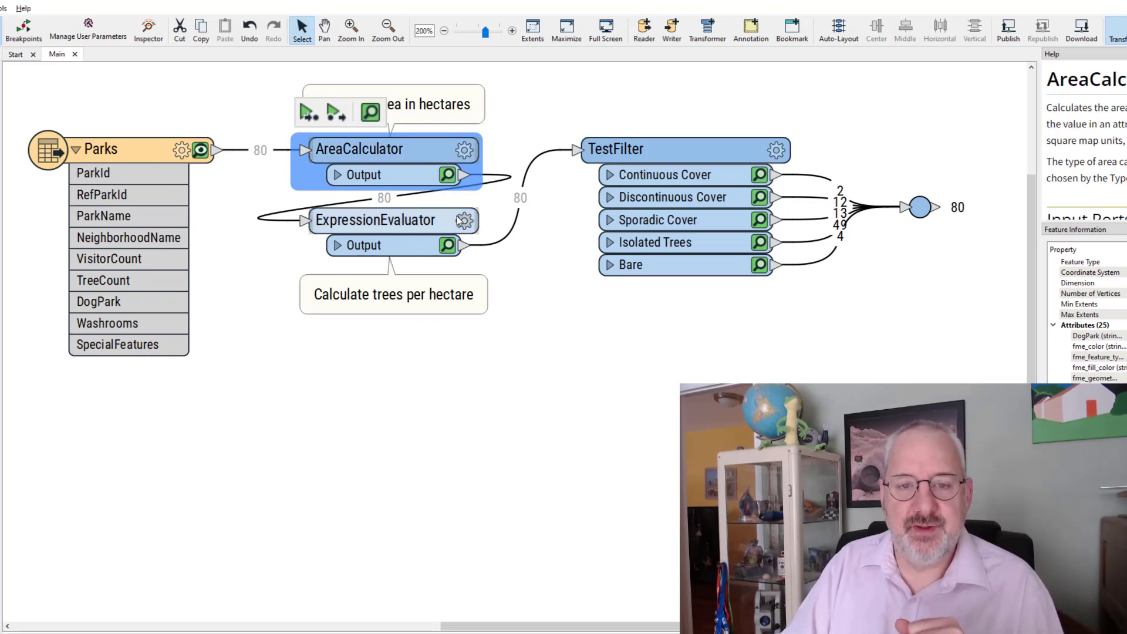
mouse_move(465, 225)
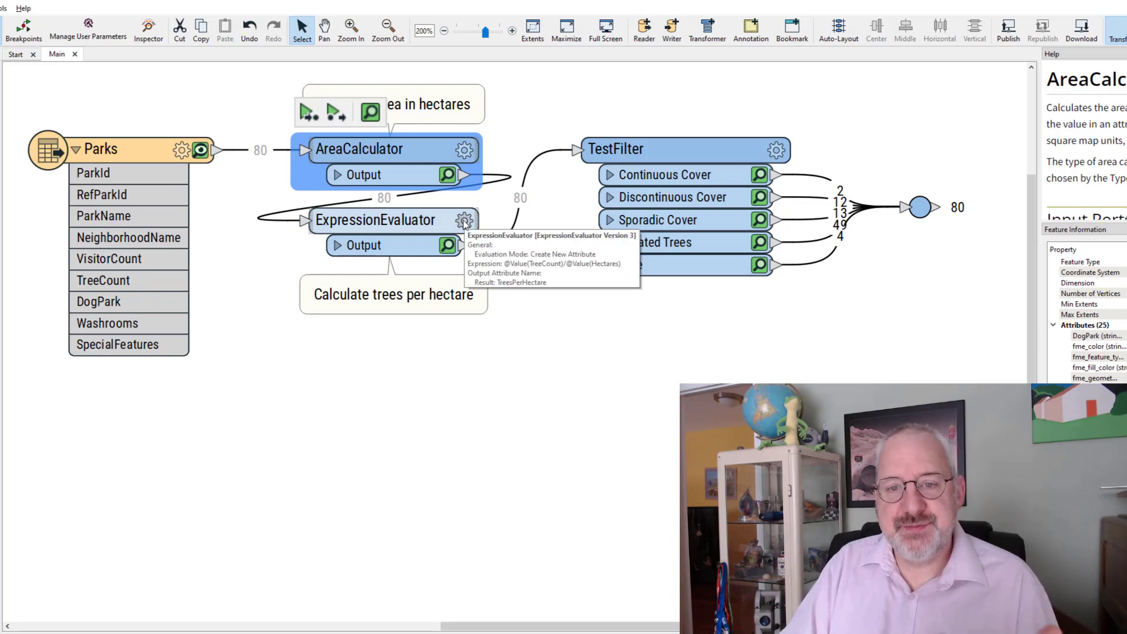
left_click(776, 151)
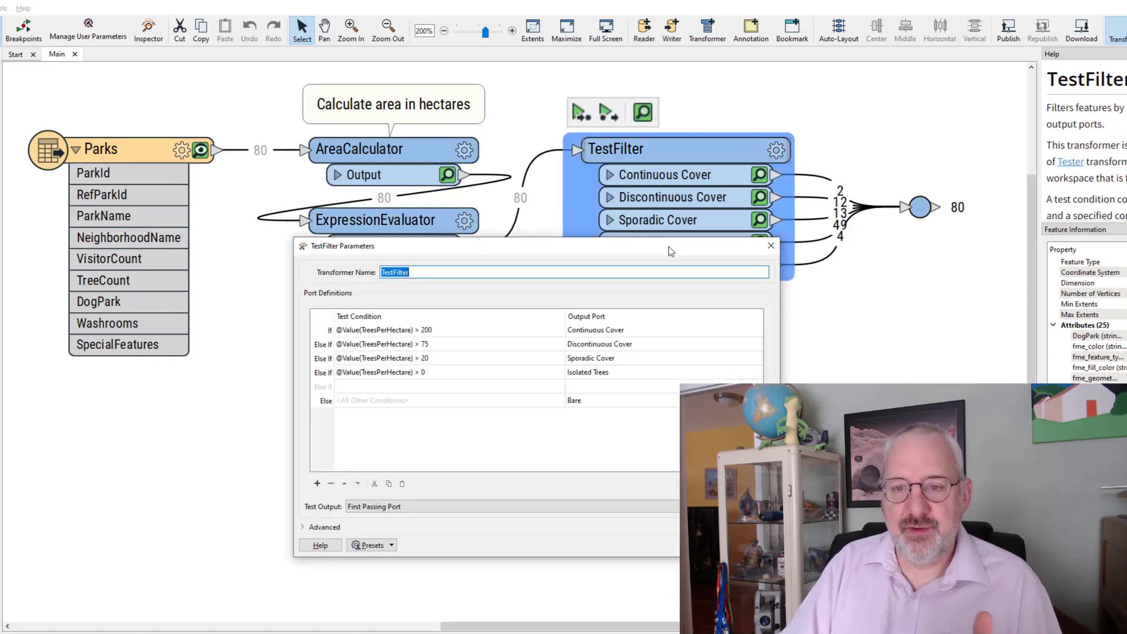
left_click_drag(665, 251, 406, 107)
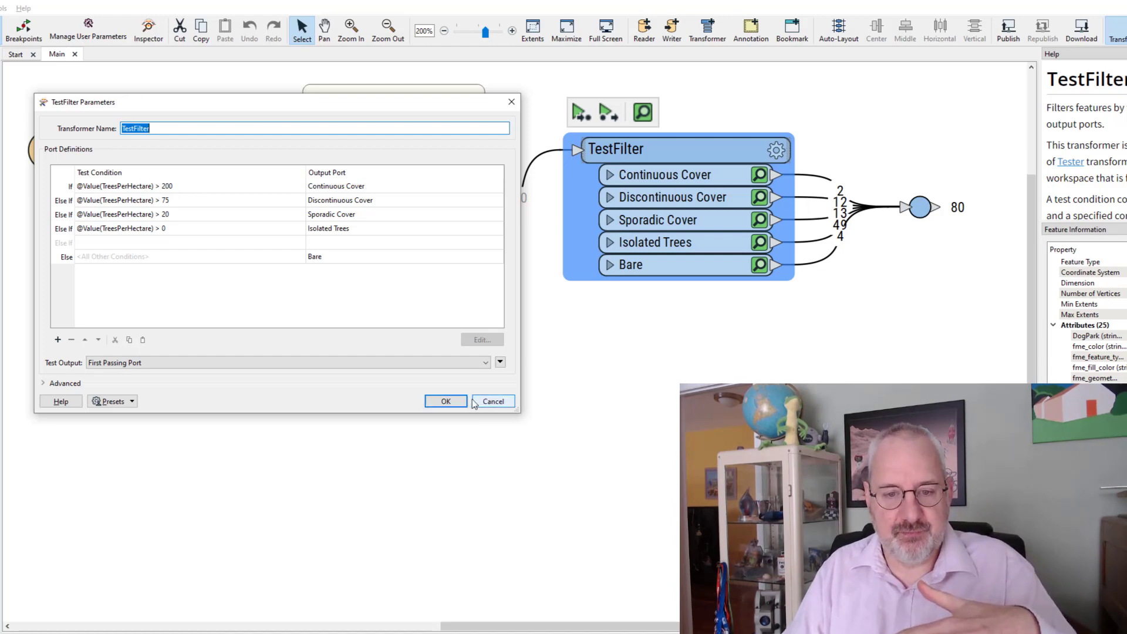
left_click(445, 400)
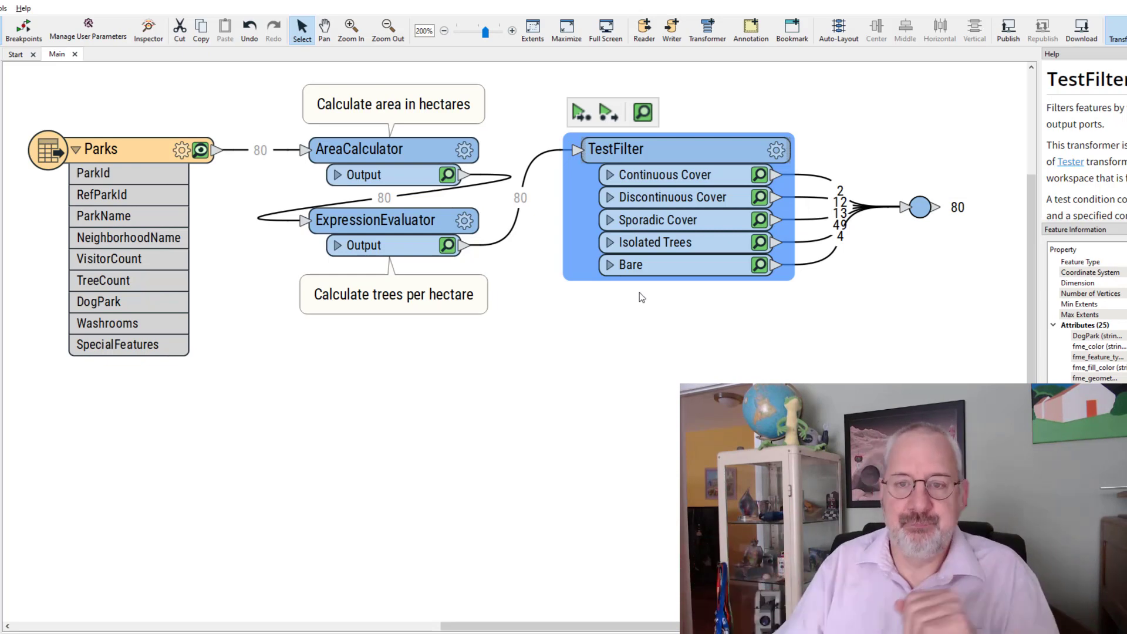
- Set the tree-cover TestFilter's test output to All Passing Ports
left_click(776, 150)
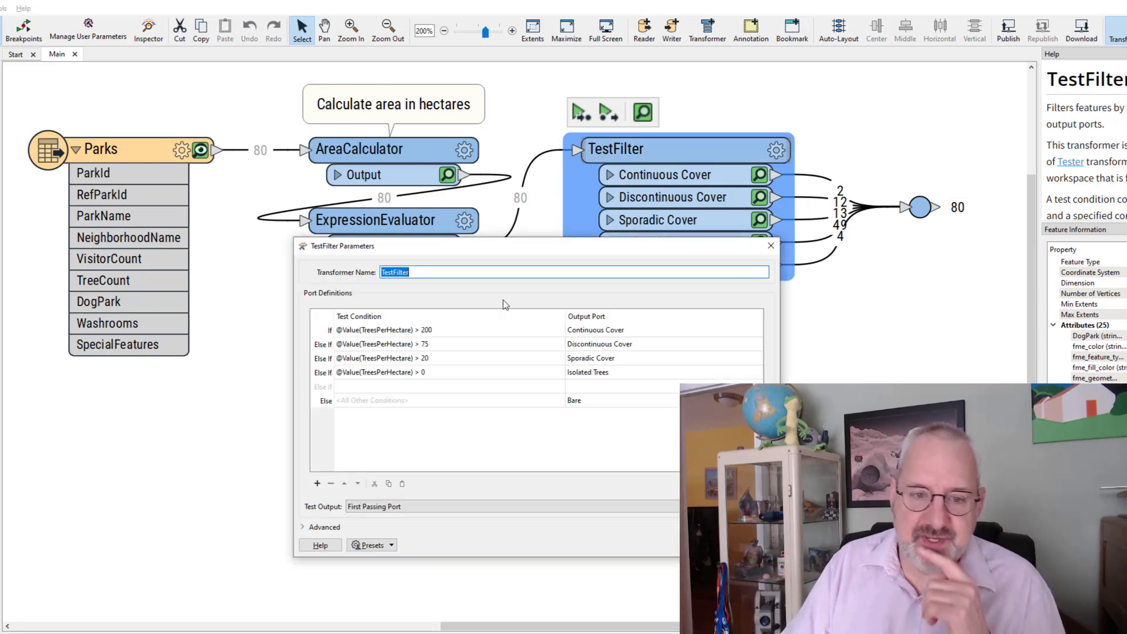
left_click(414, 508)
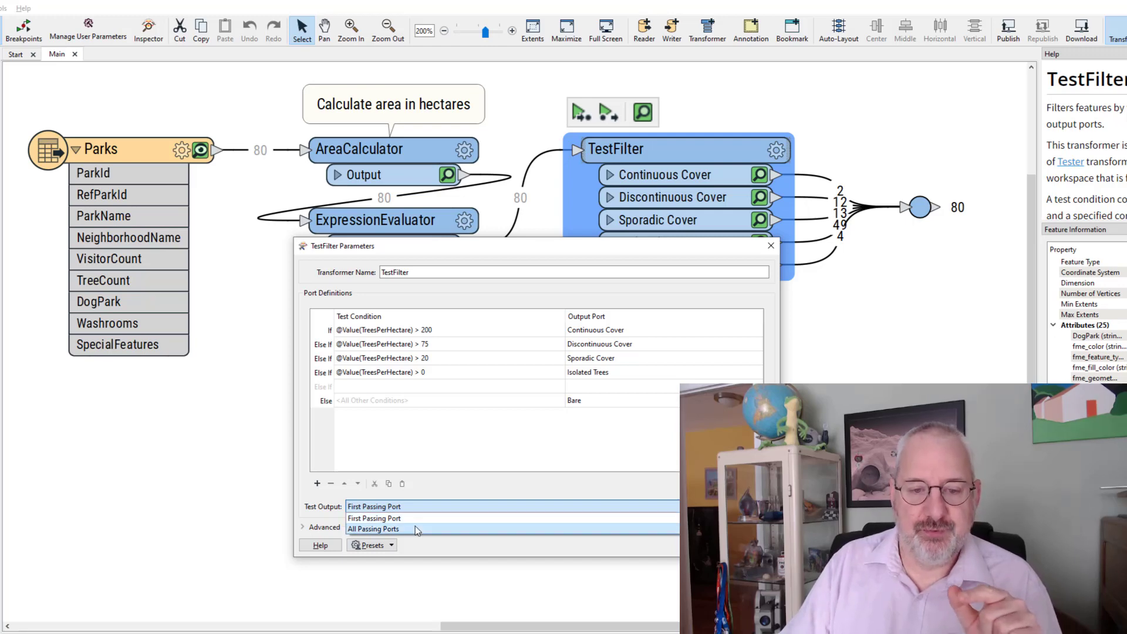
left_click(415, 529)
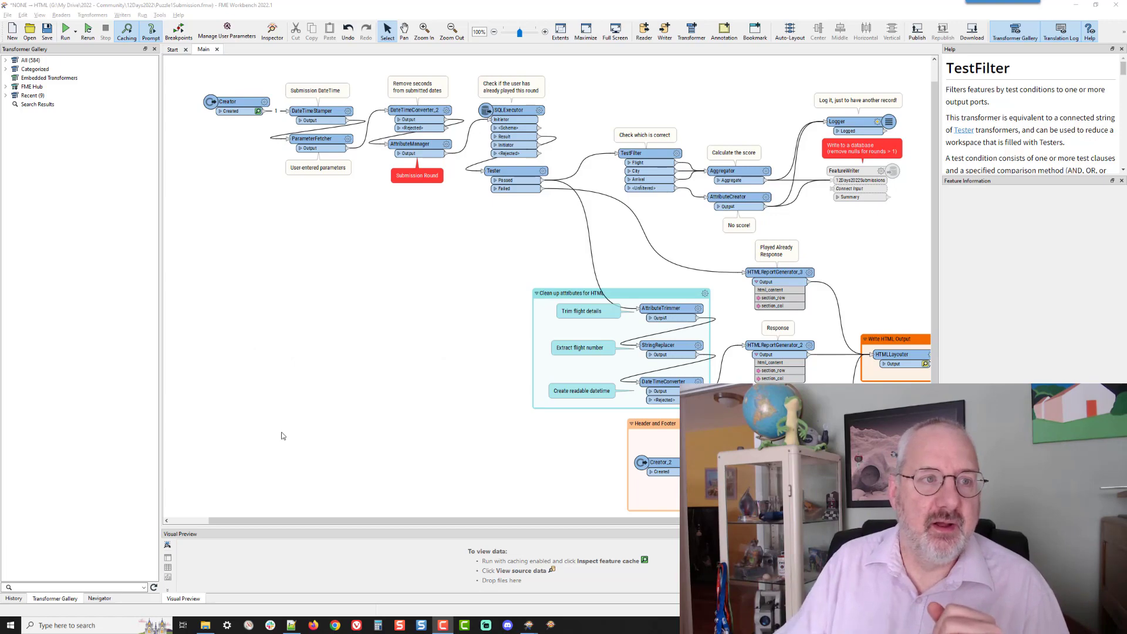
left_click(65, 29)
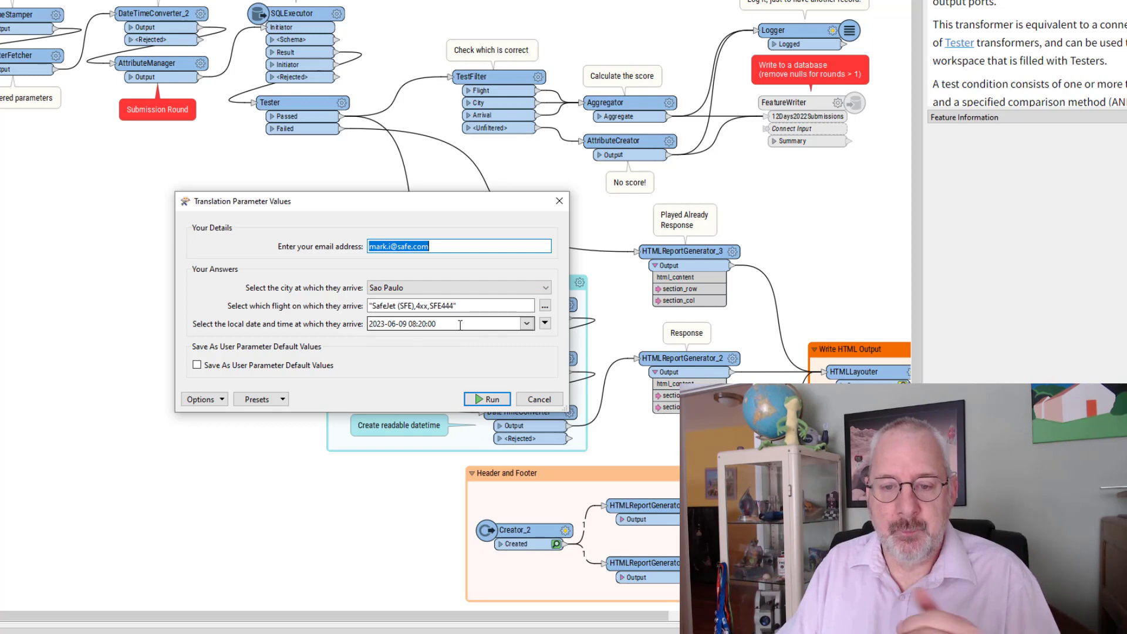
mouse_move(460, 325)
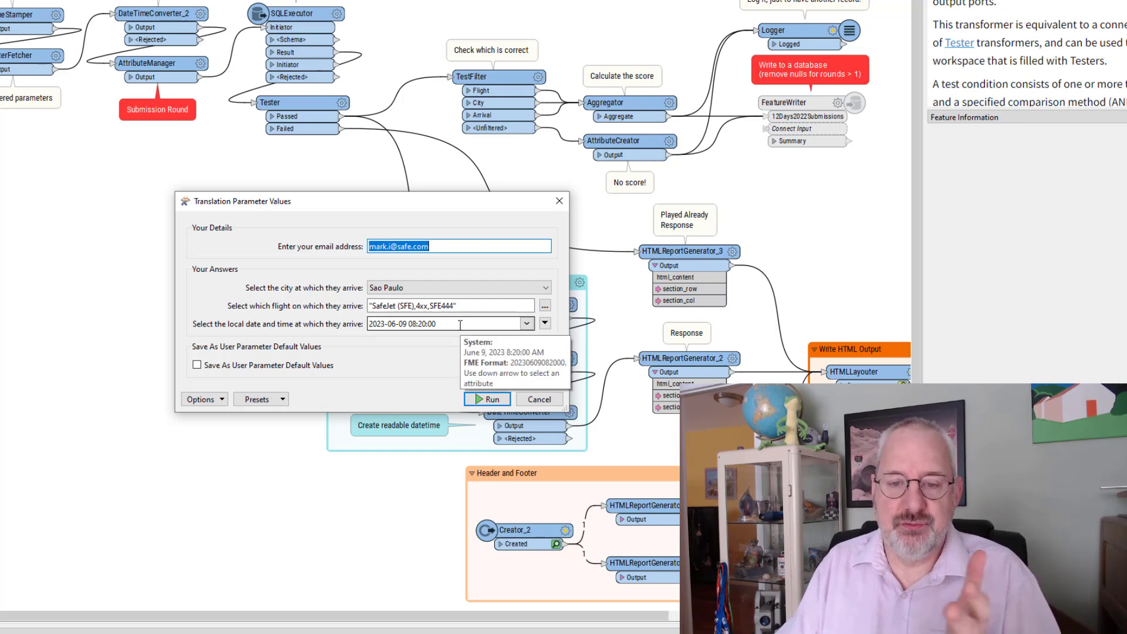
left_click(488, 399)
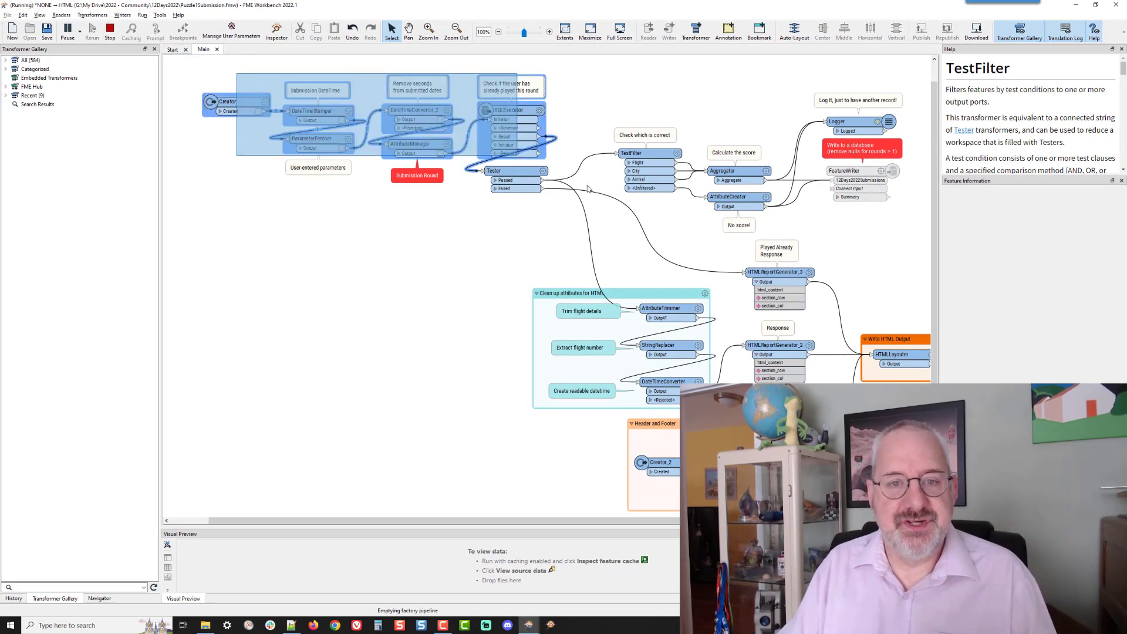
- After the run succeeds, select the TestFilter, Aggregator, Logger and FeatureWriter transformers
mouse_move(588, 188)
left_mouse_down()
mouse_move(582, 219)
mouse_move(540, 216)
left_mouse_up()
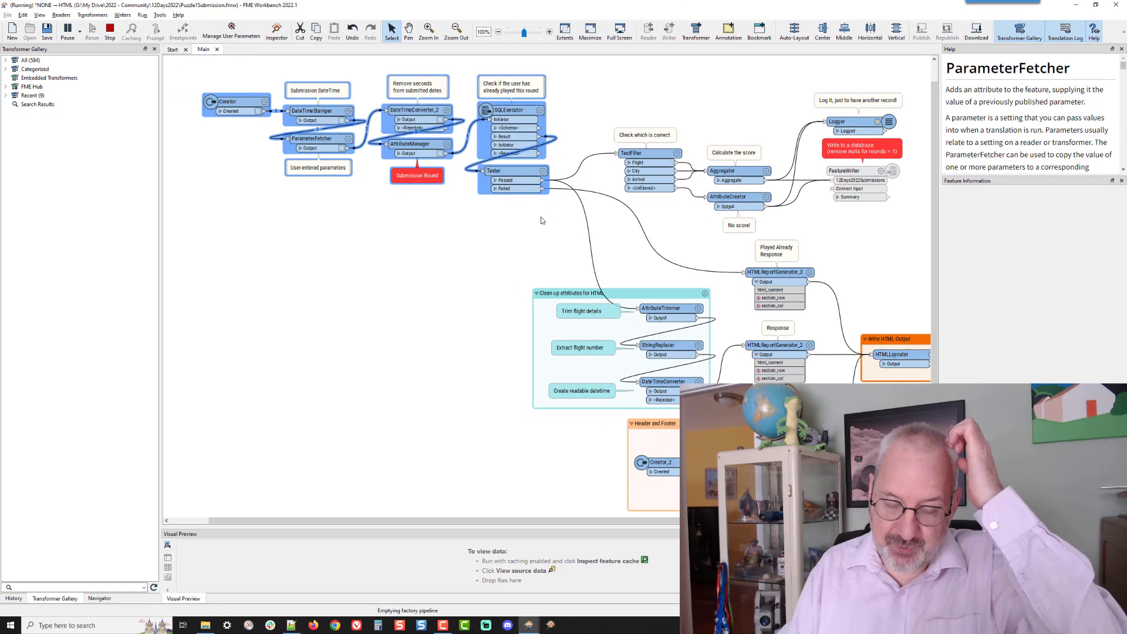
left_click(444, 224)
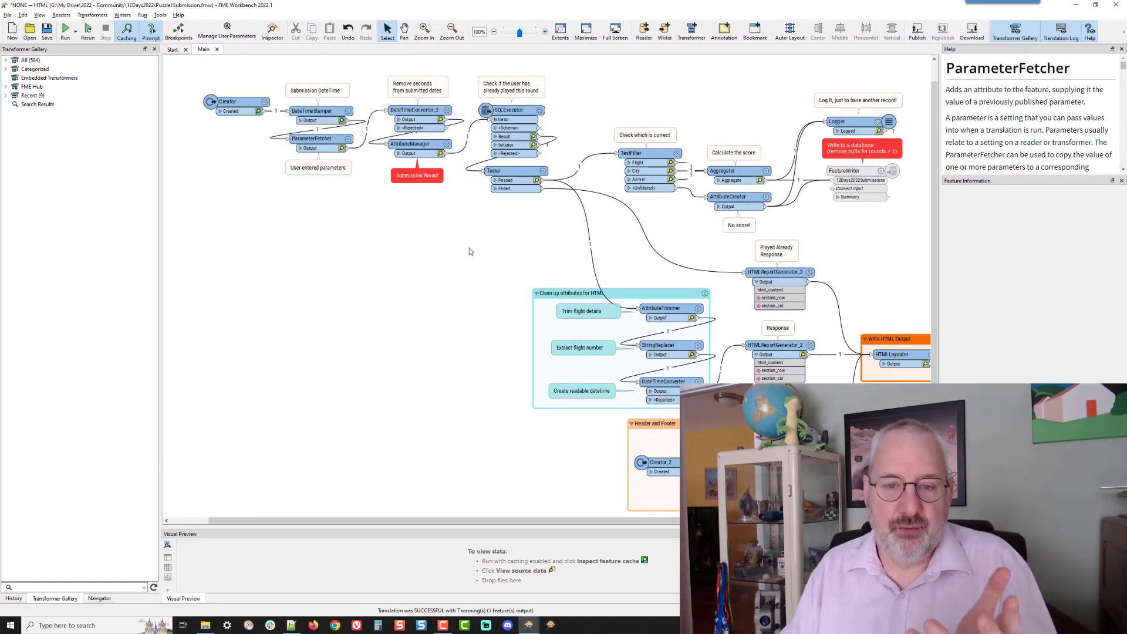
left_click_drag(478, 281, 920, 506)
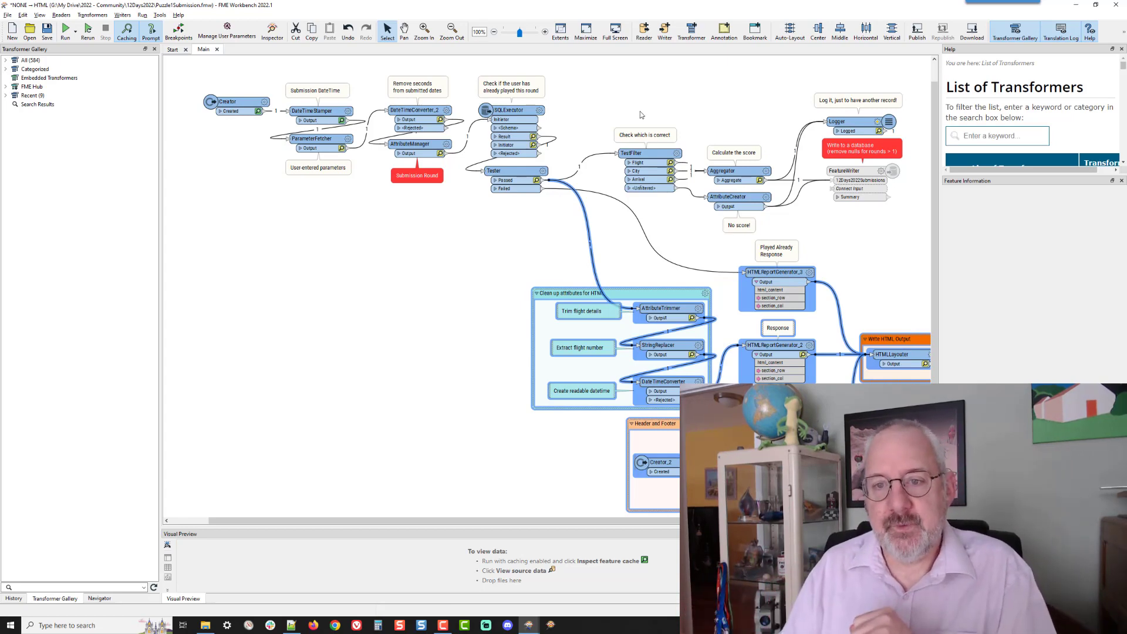
mouse_move(634, 85)
left_mouse_down()
mouse_move(827, 209)
mouse_move(865, 219)
left_mouse_up()
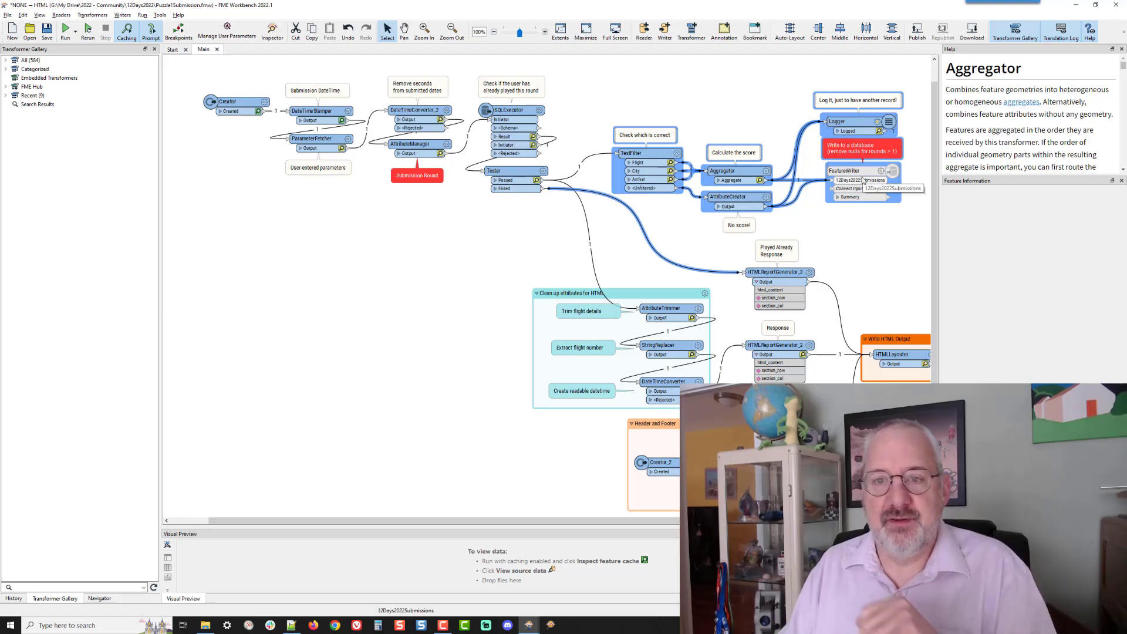
- Zoom to the TestFilter and open its parameters with the Flight, City and Arrival tests
scroll(766, 109, "up", 3)
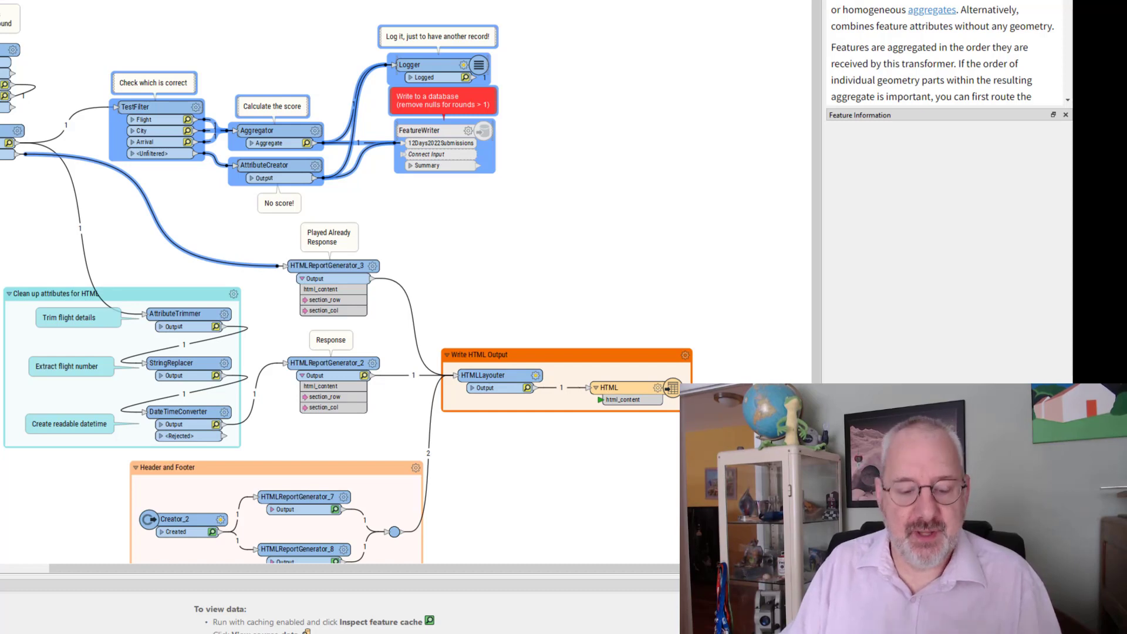
scroll(298, 255, "up", 3)
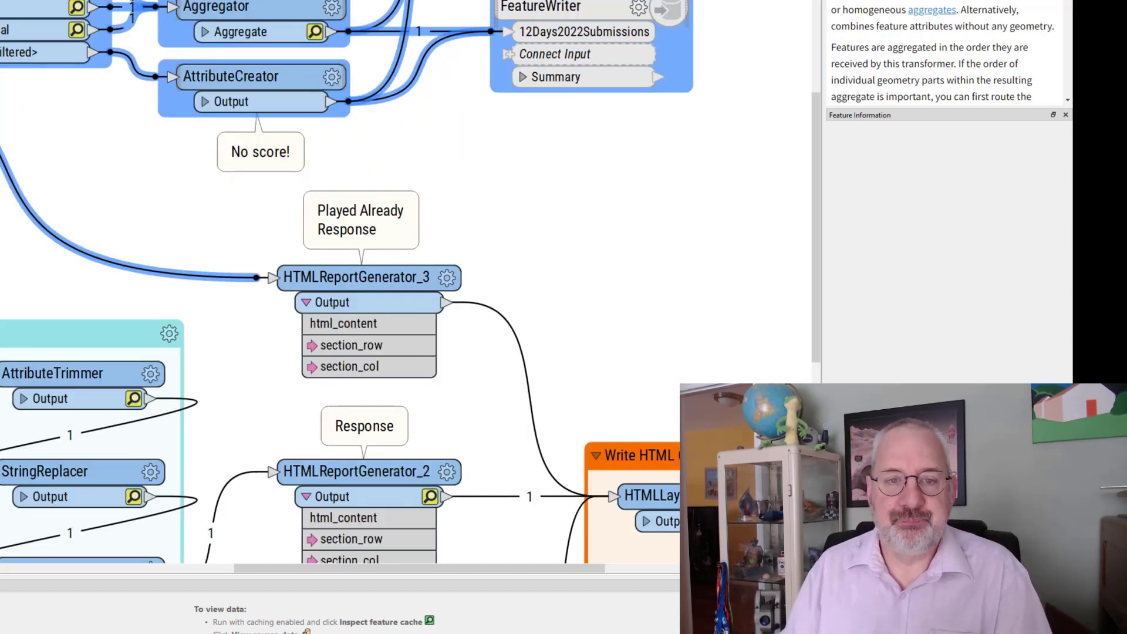
left_click(80, 132)
left_click_drag(80, 131, 256, 344)
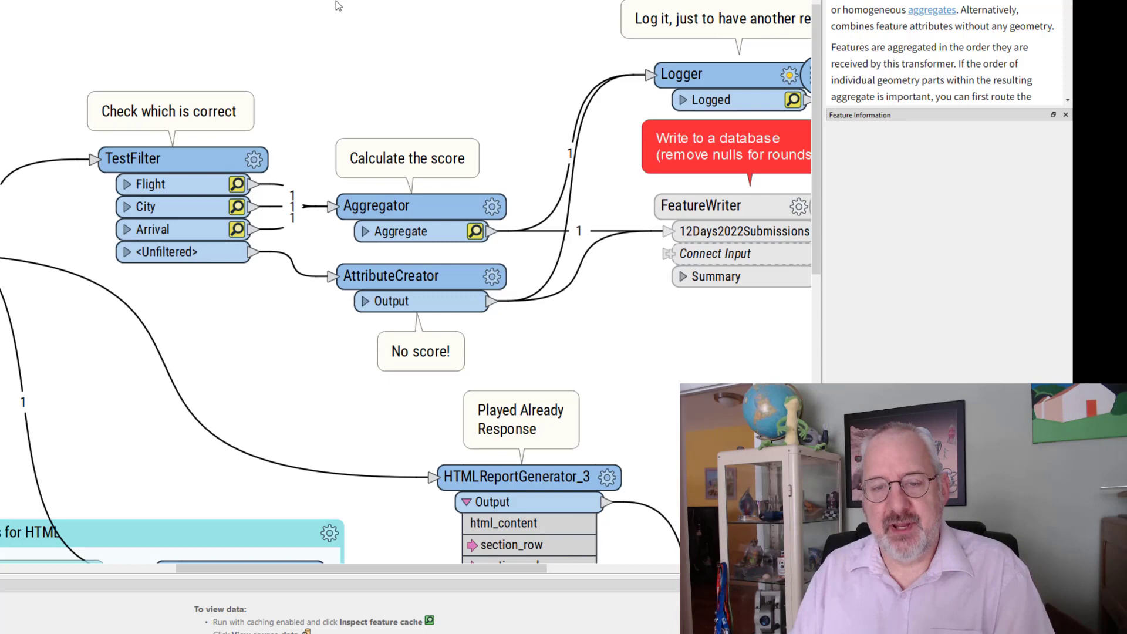
left_click(256, 164)
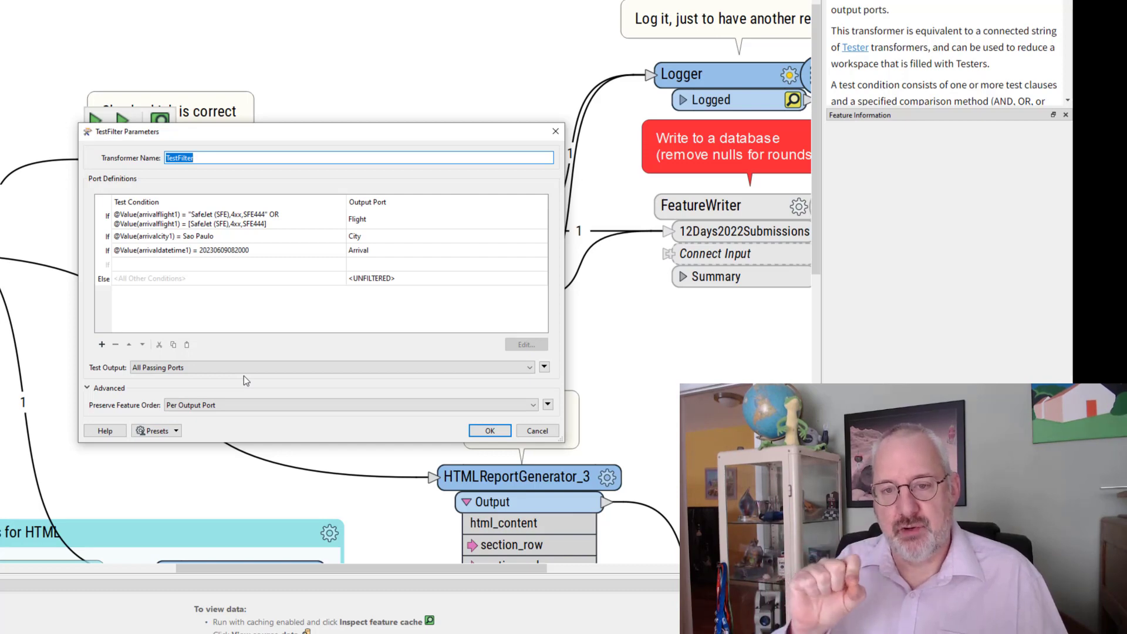
- Move the TestFilter Parameters dialog aside to reveal the TestFilter and Aggregator nodes
left_click_drag(295, 136, 272, 287)
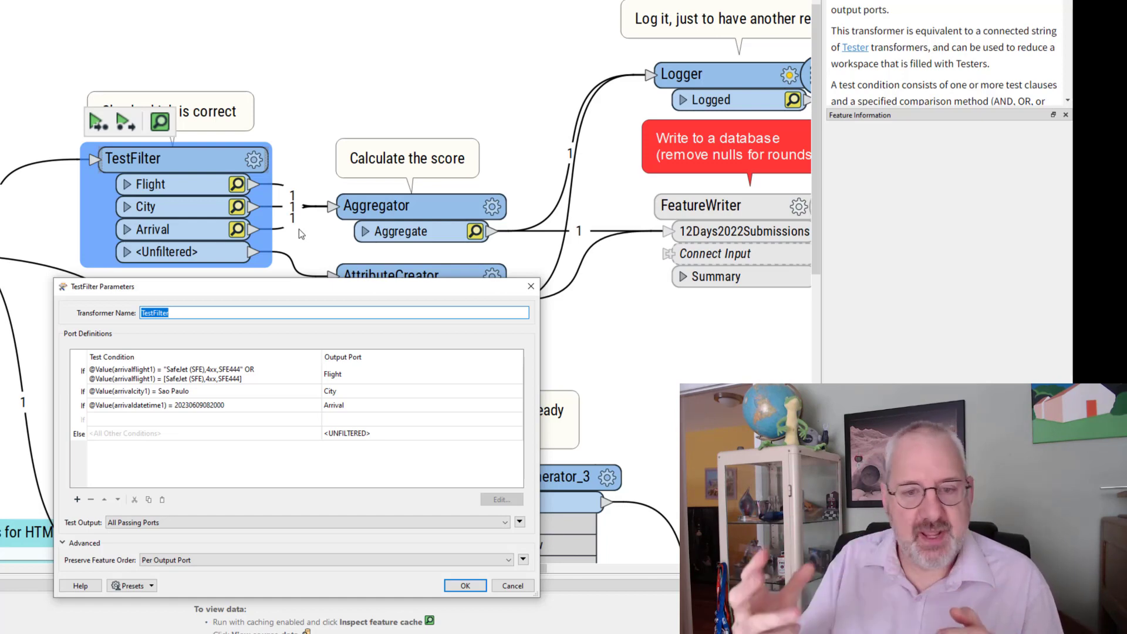
- Close the TestFilter settings and confirm the Aggregator counts features into submissionscore
left_click(465, 586)
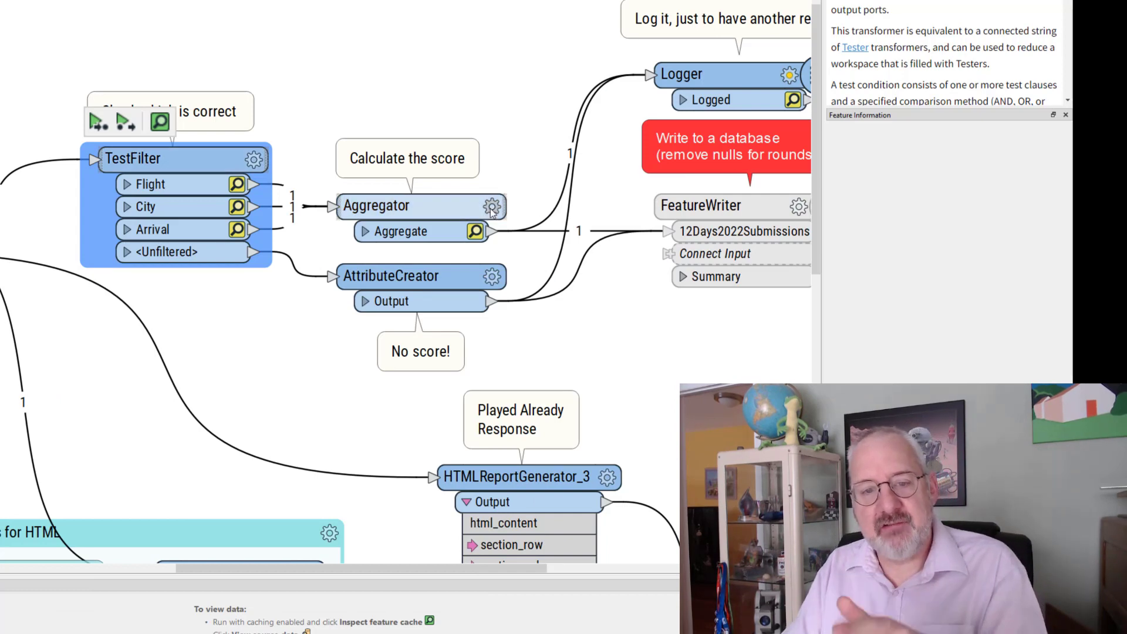
mouse_move(492, 211)
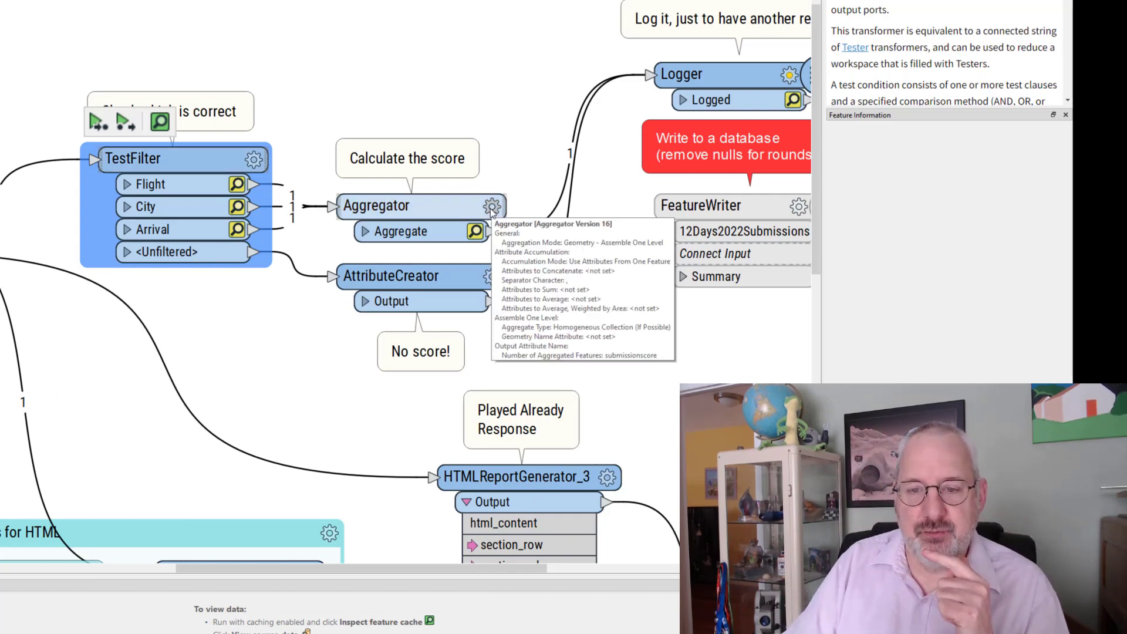
left_click(491, 207)
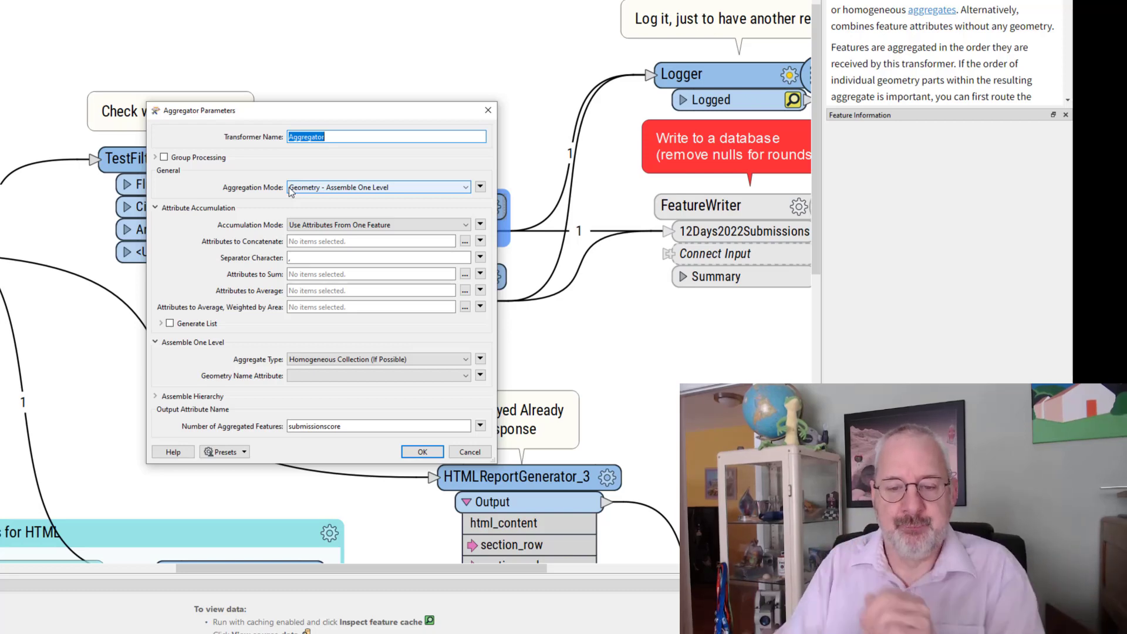
double_click(357, 426)
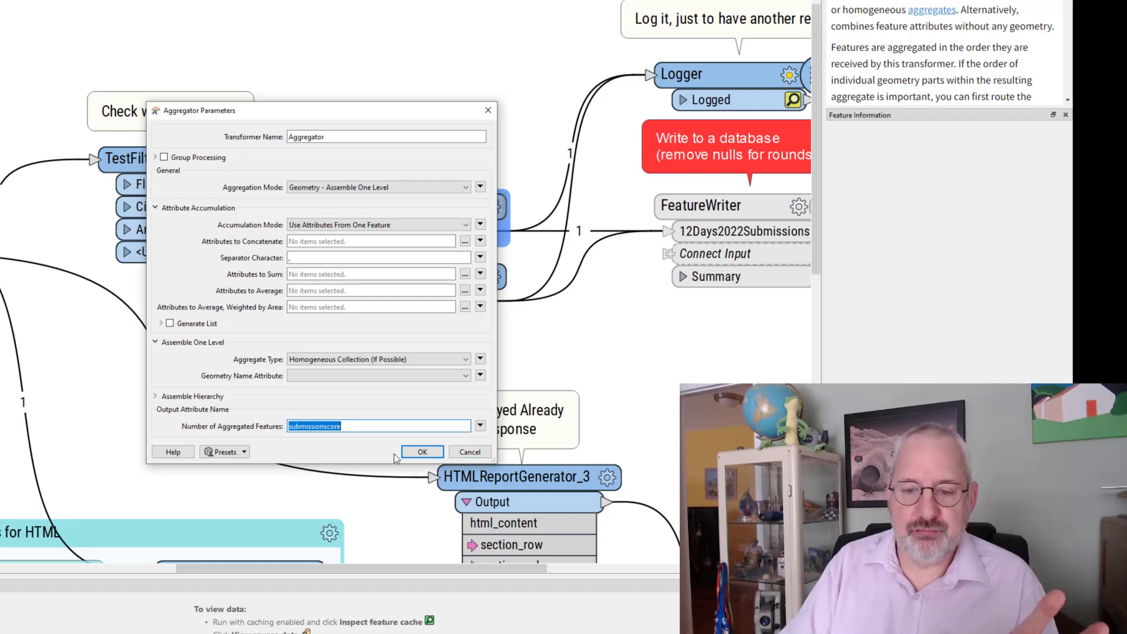
left_click(422, 453)
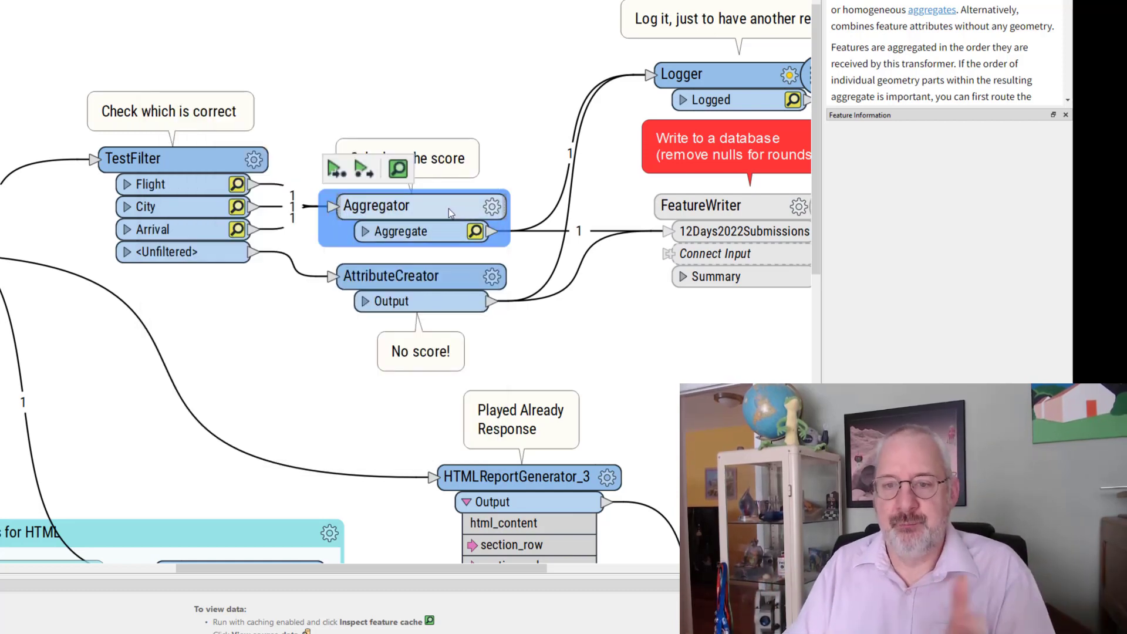
mouse_move(449, 209)
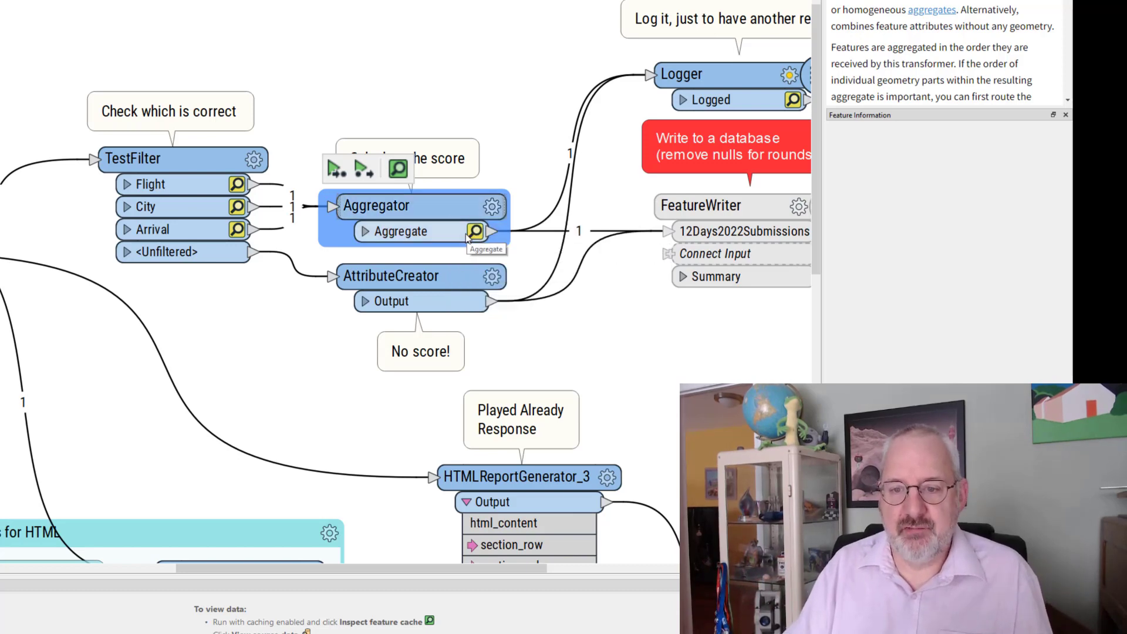
- Inspect the Aggregator output scoring 3, then rerun with the City answer set to Paris
left_click(483, 233)
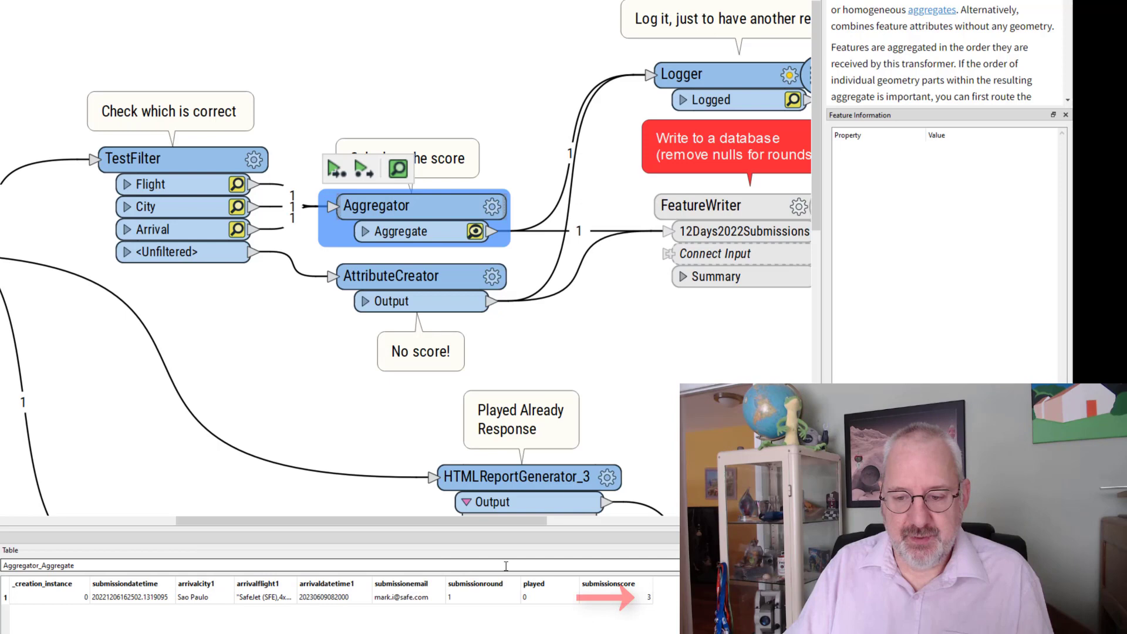
left_click(632, 600)
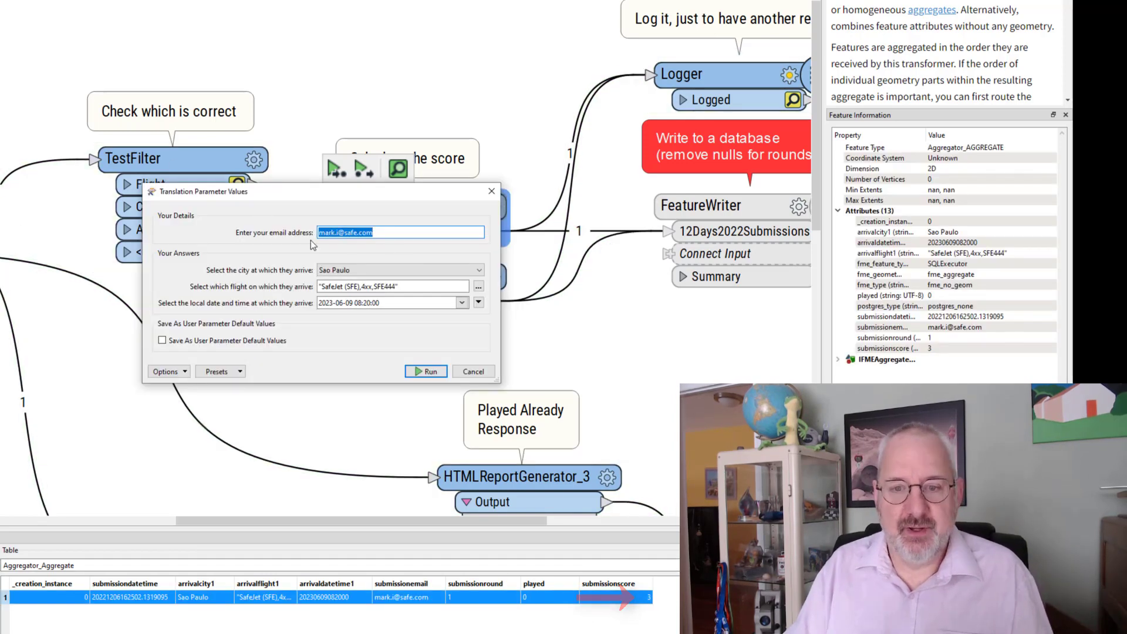
left_click(409, 270)
left_click(422, 370)
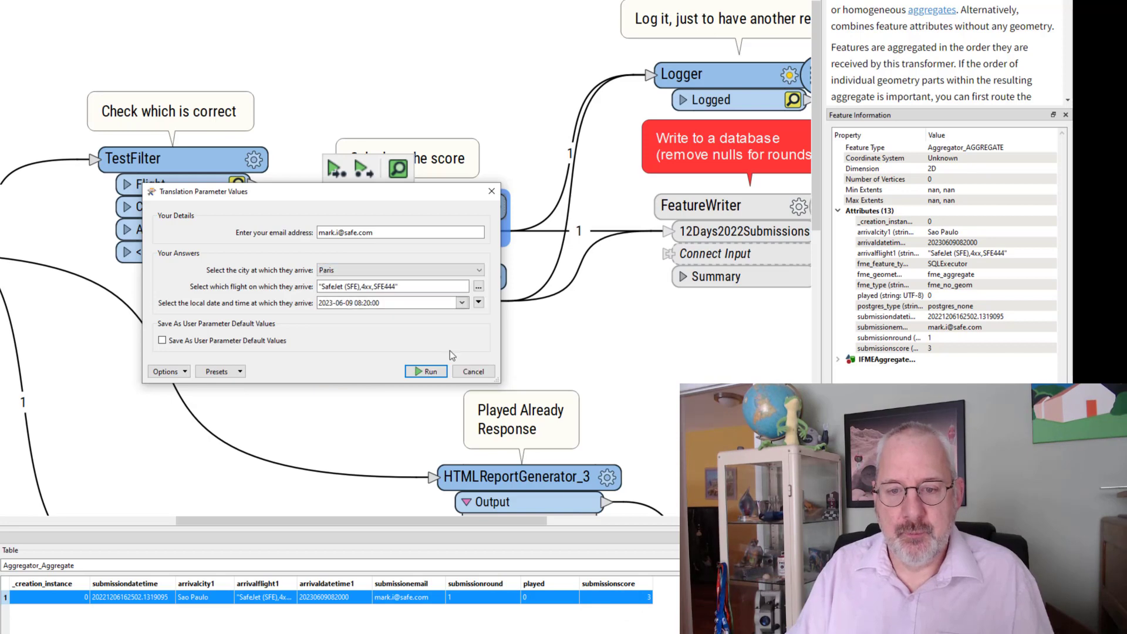
left_click(426, 372)
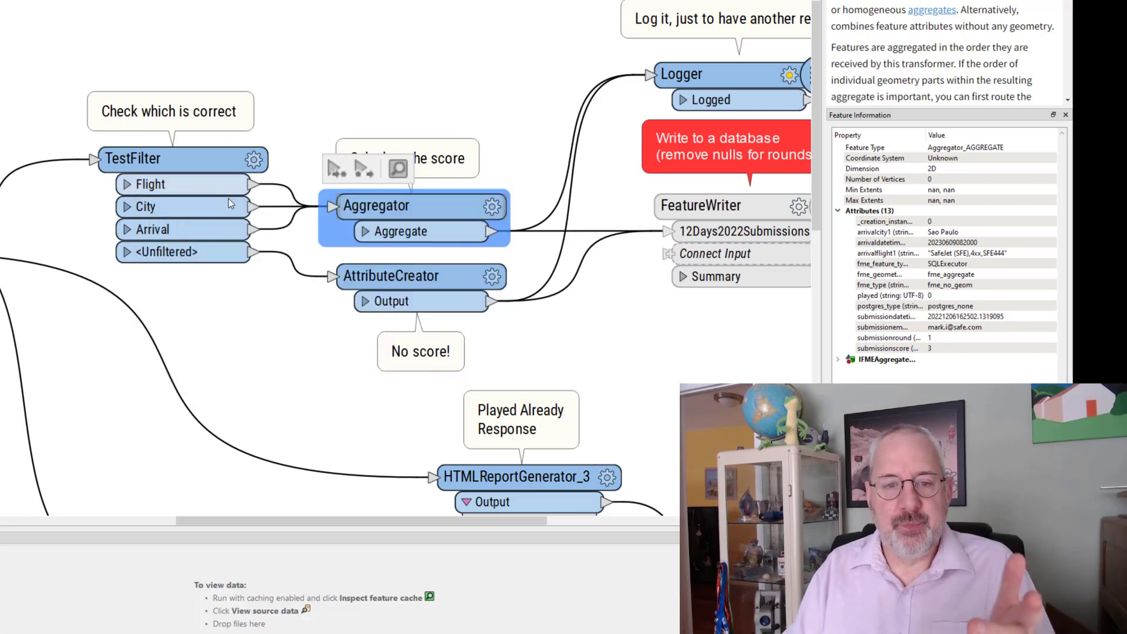
- Inspect the rerun's Aggregator output, where the Paris submission scores 2
left_click(278, 206)
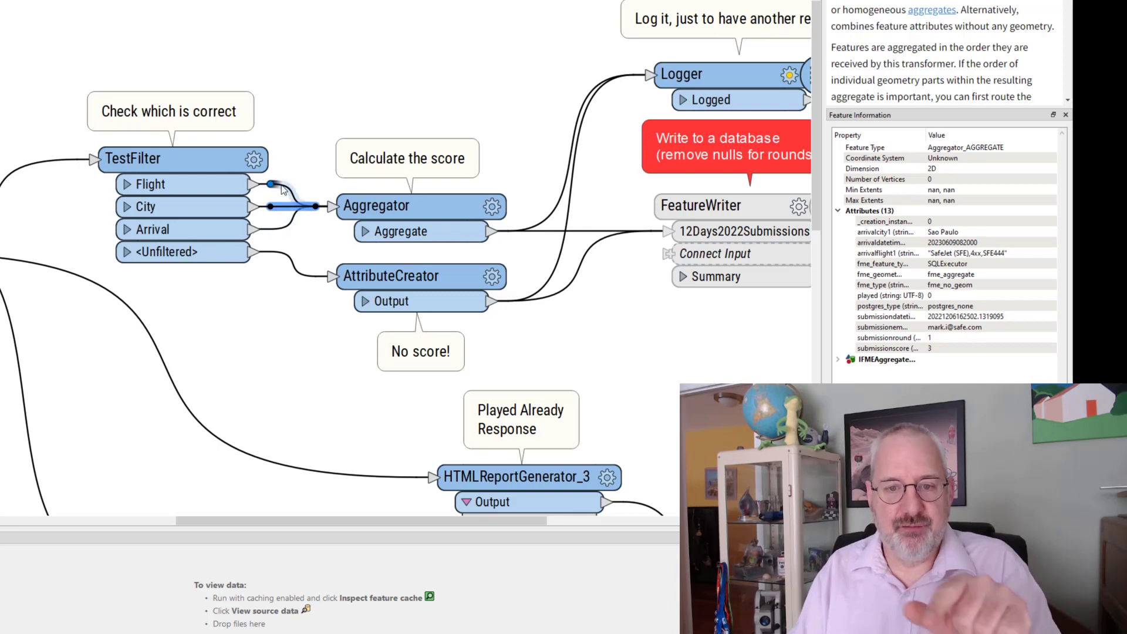
left_click(475, 232)
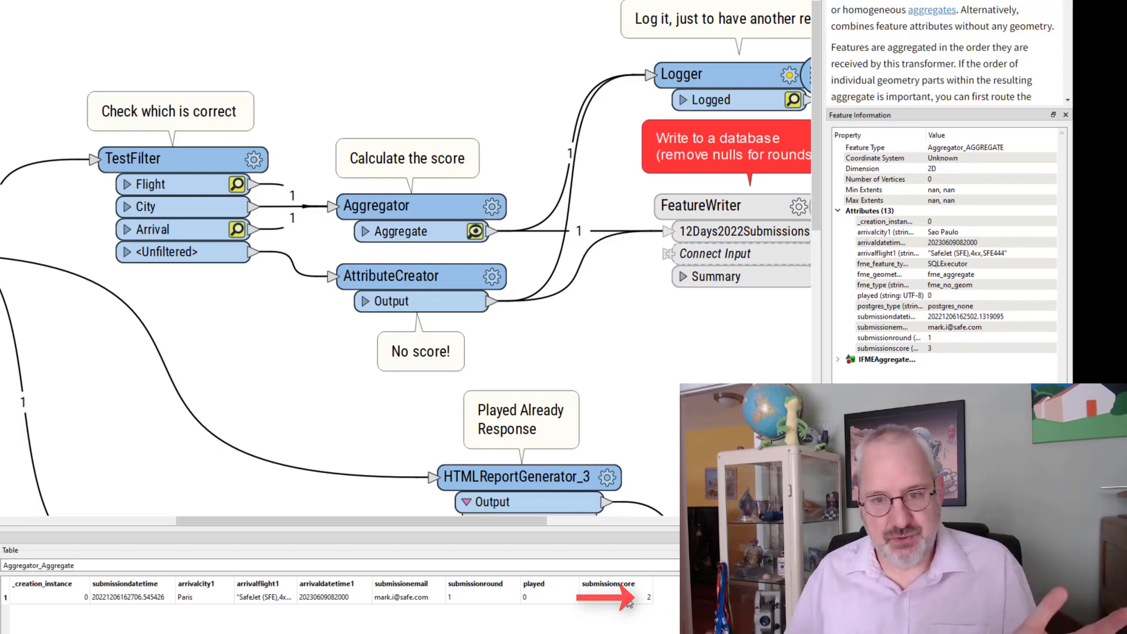
- Open and cancel the Aggregator settings, then reopen the TestFilter's parameters
left_click(490, 206)
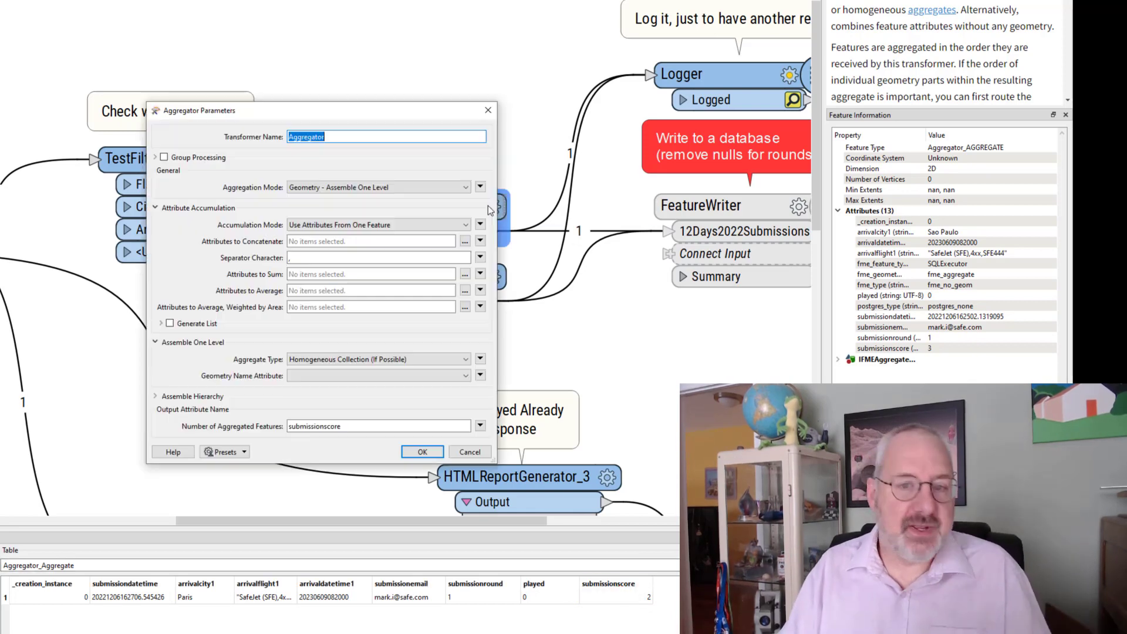
left_click(467, 452)
double_click(253, 167)
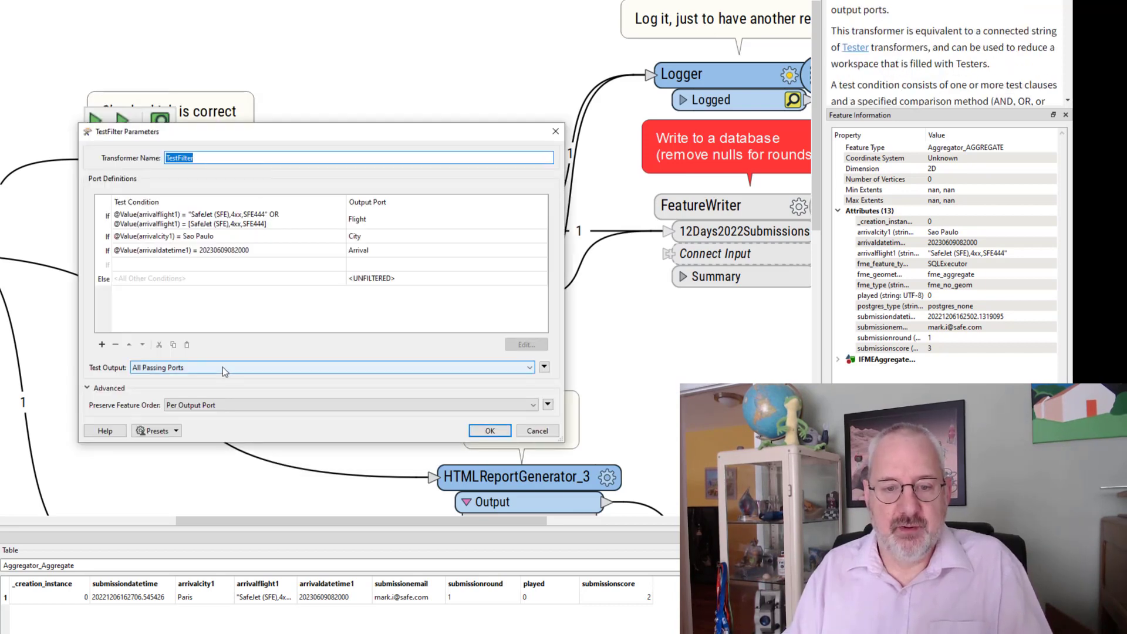